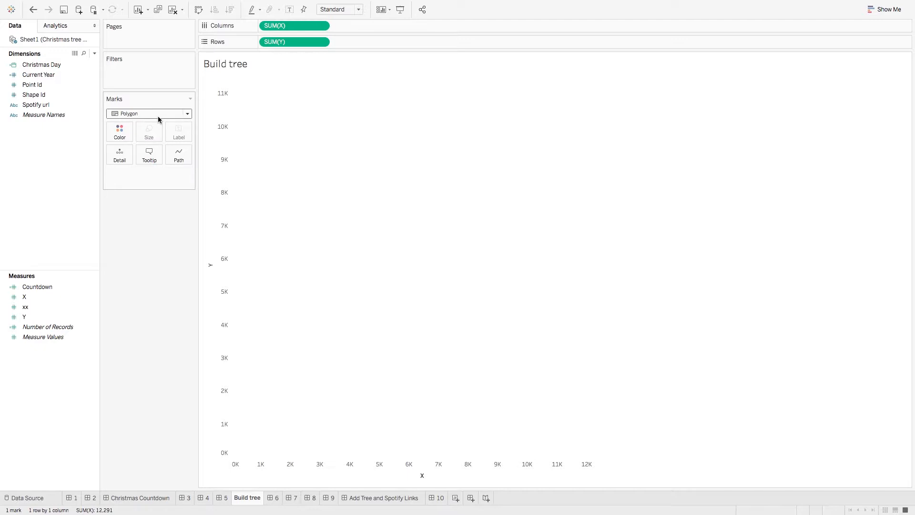
# Build the tree polygons by assigning Point Id to Path and Shape Id to both Detail and Color
pyautogui.moveTo(44, 86)
pyautogui.mouseDown()
pyautogui.moveTo(102, 138)
pyautogui.moveTo(178, 158)
pyautogui.mouseUp()
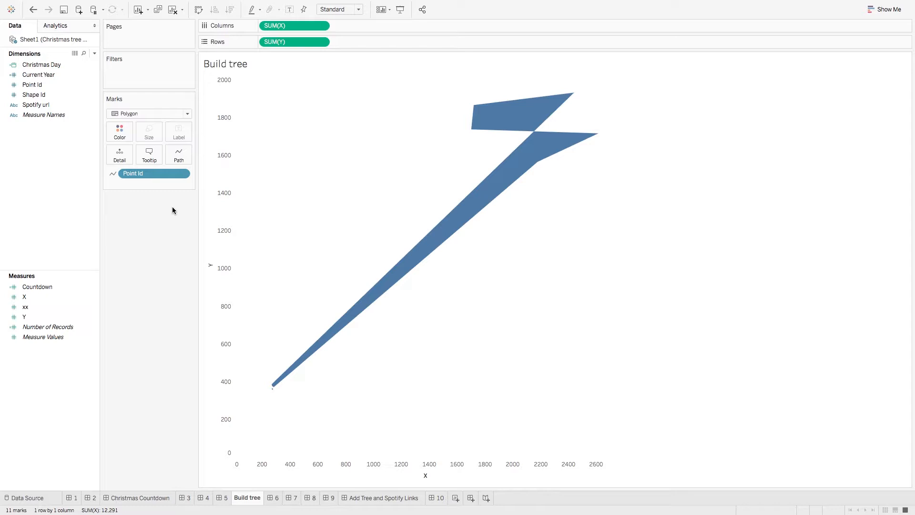
pyautogui.moveTo(43, 100); pyautogui.dragTo(117, 158)
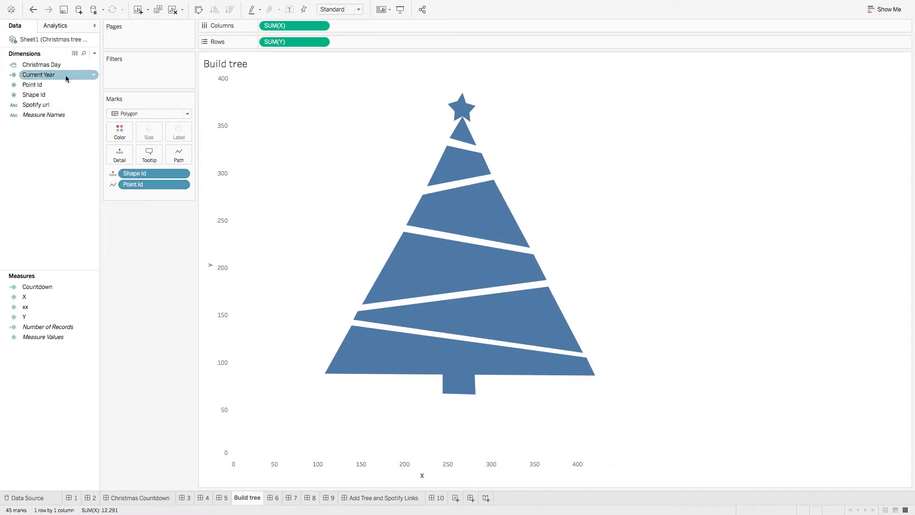
pyautogui.moveTo(65, 101); pyautogui.dragTo(120, 132)
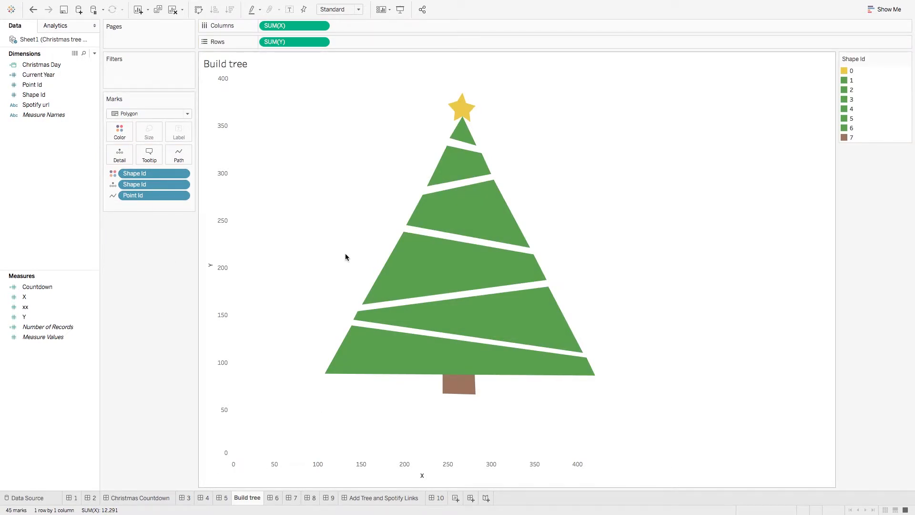
# Hide the axis headers of SUM(X) and SUM(Y) on the Build tree sheet
pyautogui.click(321, 25)
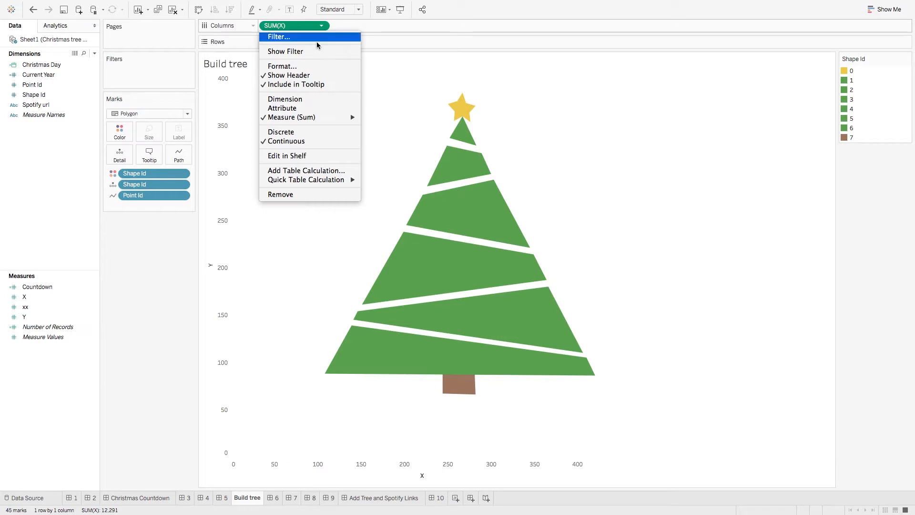
pyautogui.click(318, 75)
pyautogui.click(321, 42)
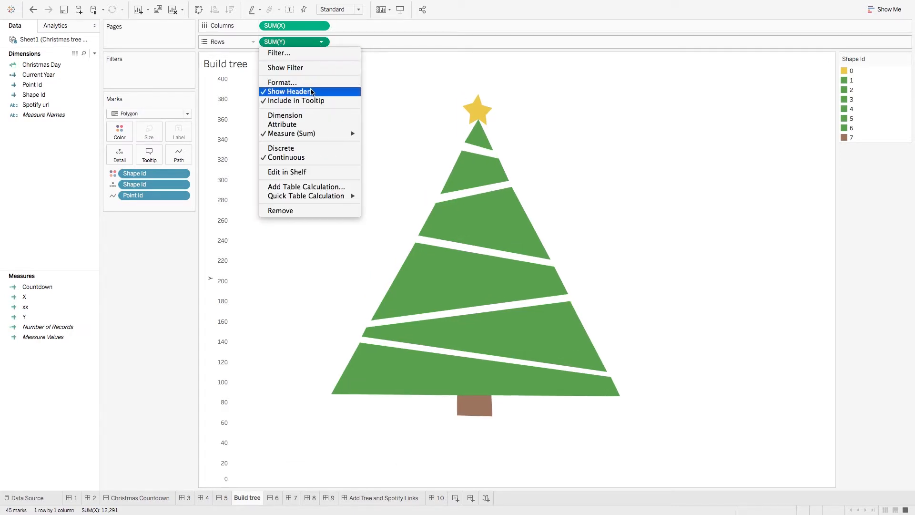
pyautogui.click(311, 90)
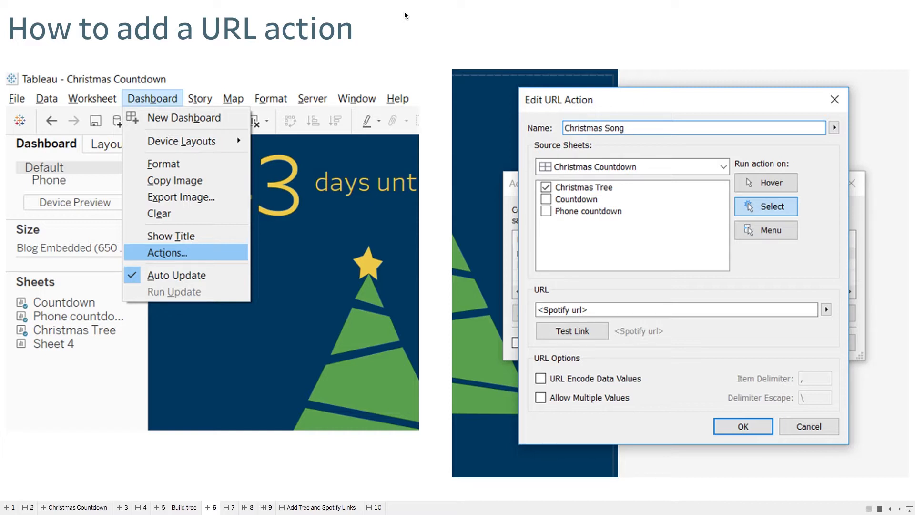
pyautogui.press('Right')
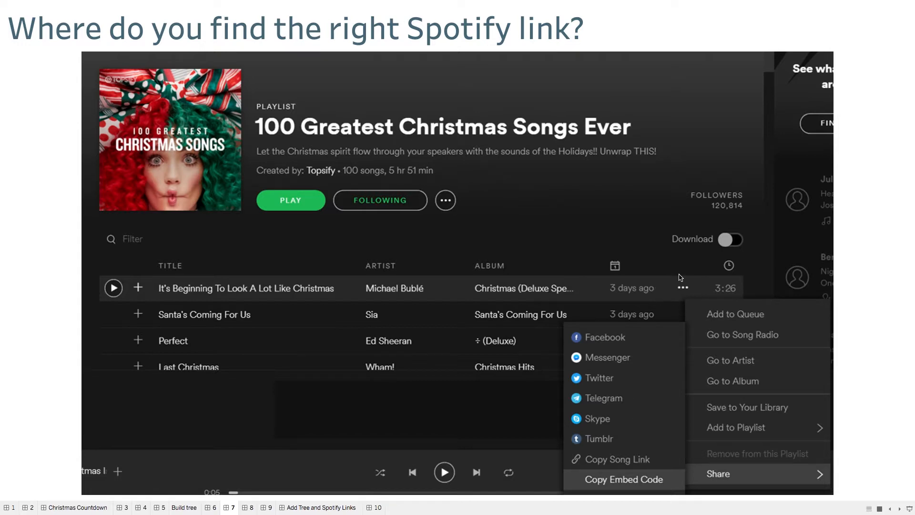
pyautogui.press('Right')
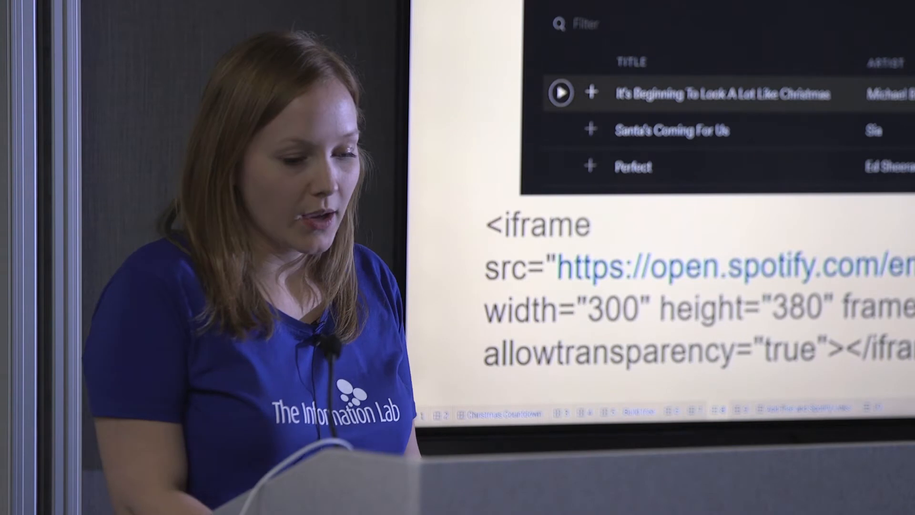
pyautogui.press('Right')
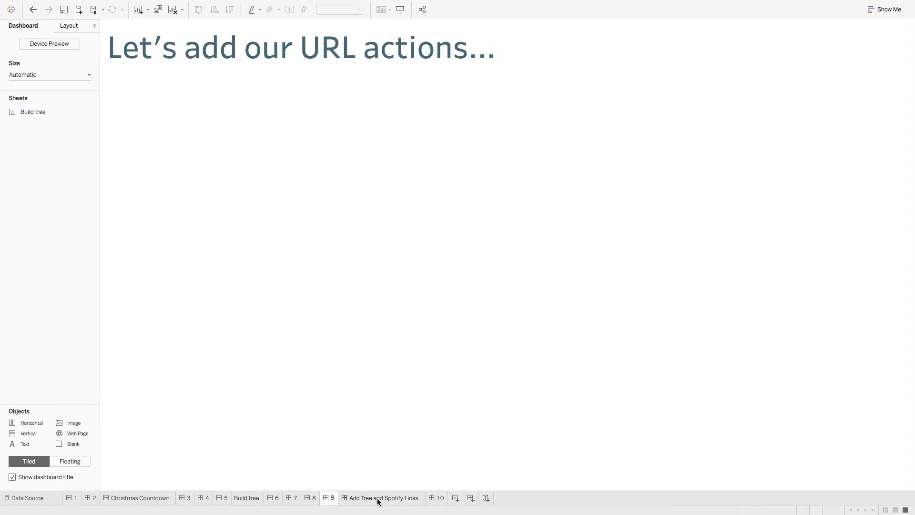
# Place the Build tree sheet below the countdown on the Add Tree and Spotify Links dashboard and hide its title
pyautogui.click(378, 499)
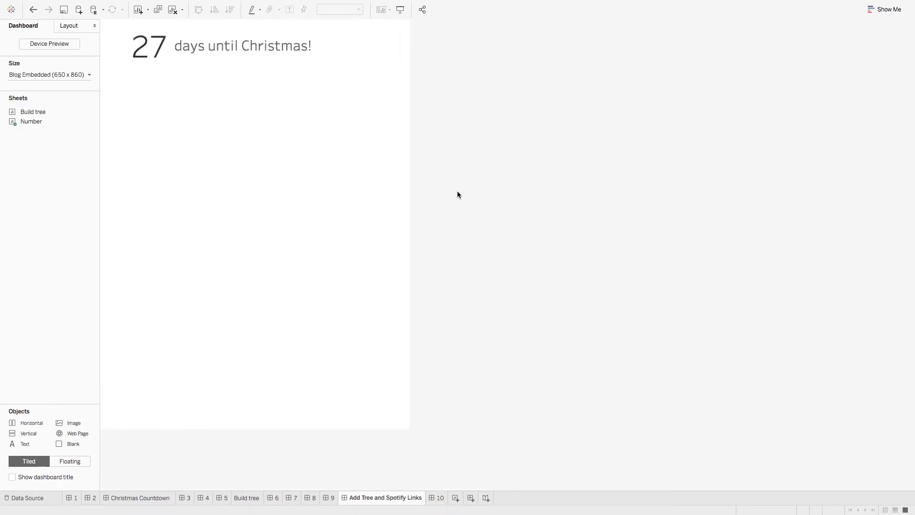
pyautogui.moveTo(40, 112); pyautogui.dragTo(160, 171)
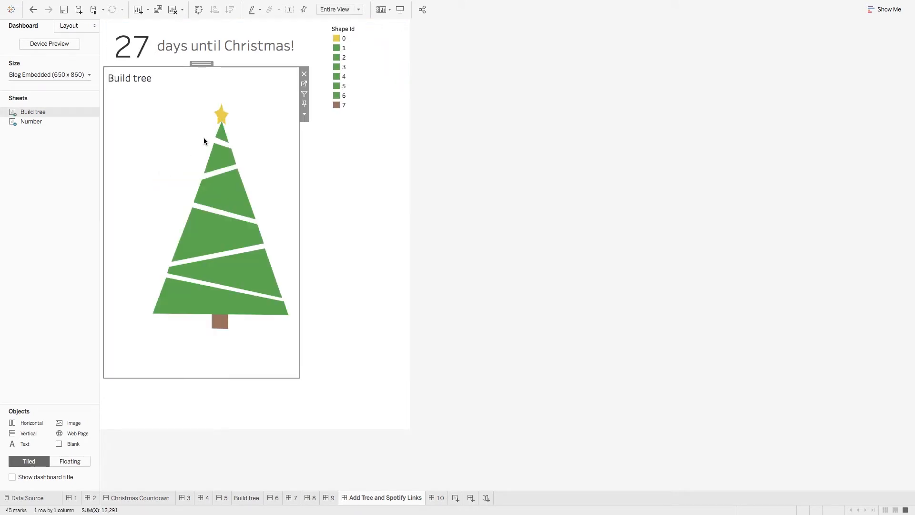
pyautogui.rightClick(151, 91)
pyautogui.click(176, 107)
# Delete the layout container holding the Shape Id legend from the dashboard
pyautogui.click(374, 66)
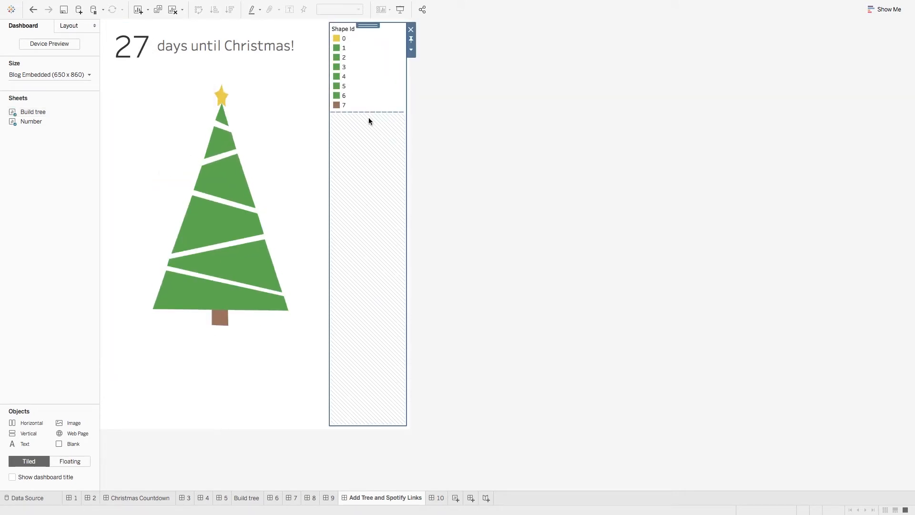
pyautogui.click(411, 29)
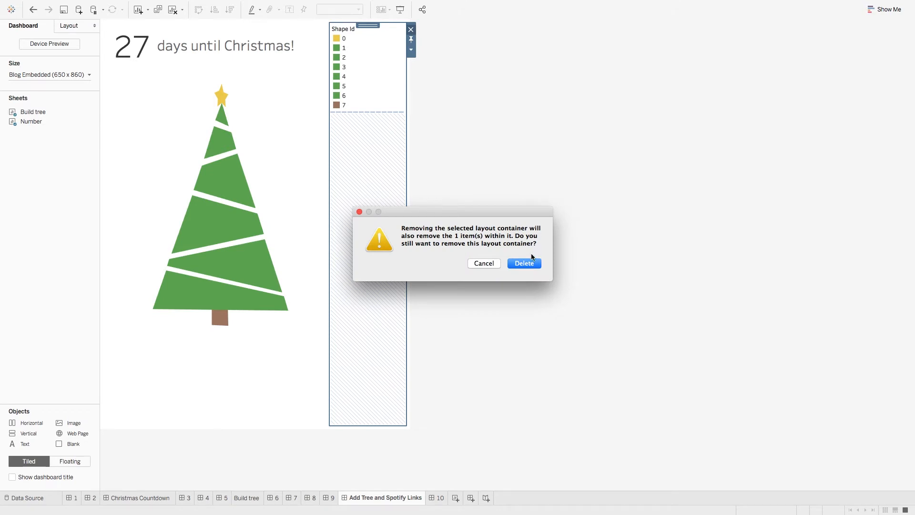
pyautogui.click(524, 263)
pyautogui.click(162, 6)
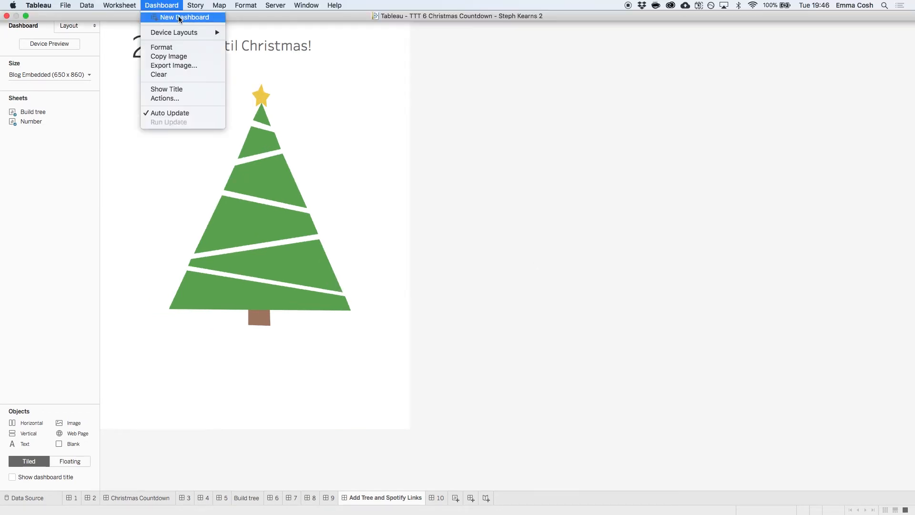
pyautogui.click(191, 99)
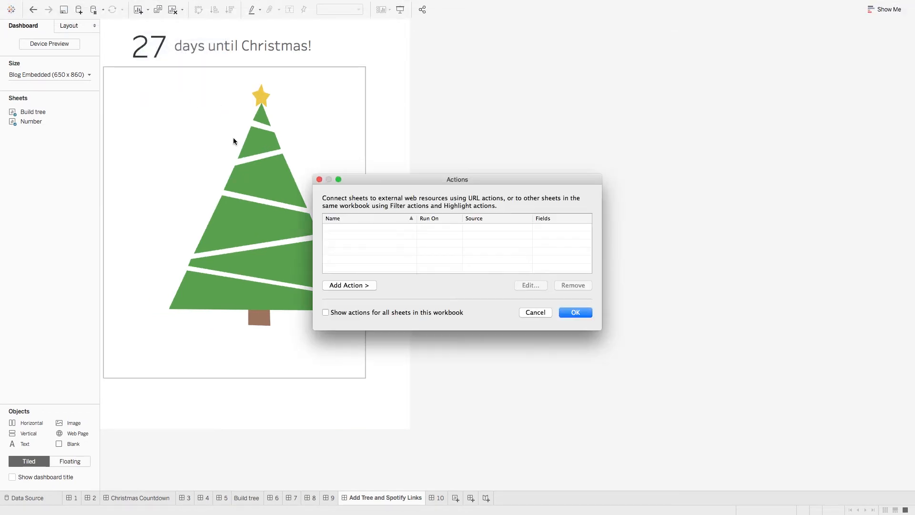
pyautogui.click(347, 284)
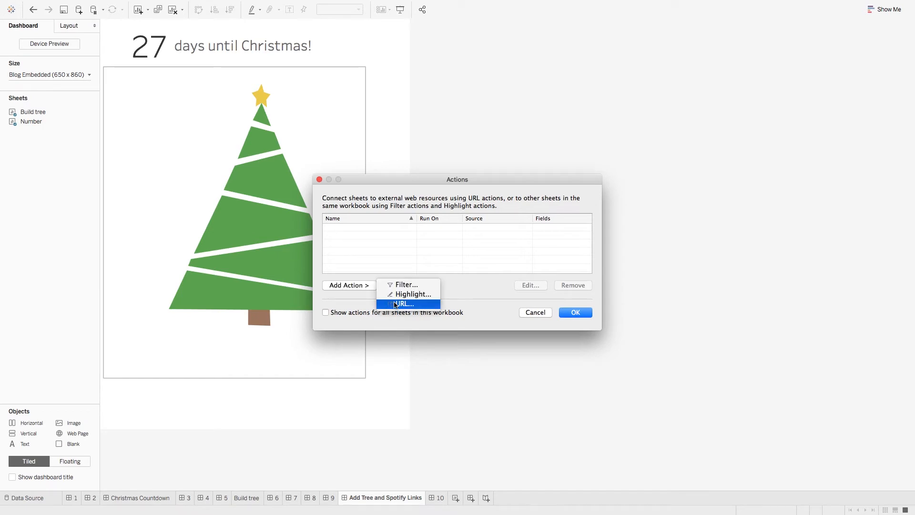
pyautogui.click(394, 305)
pyautogui.click(519, 218)
pyautogui.click(519, 218)
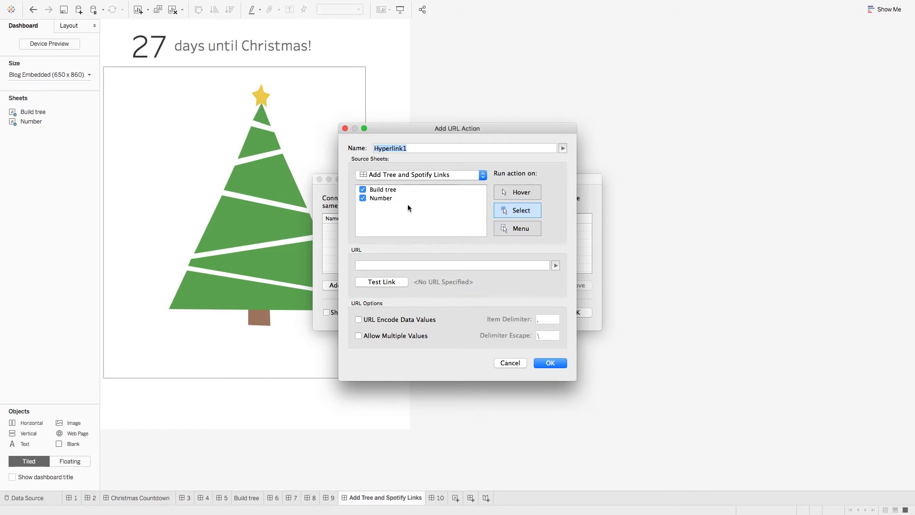
pyautogui.click(363, 199)
pyautogui.click(556, 266)
pyautogui.click(519, 288)
pyautogui.click(520, 361)
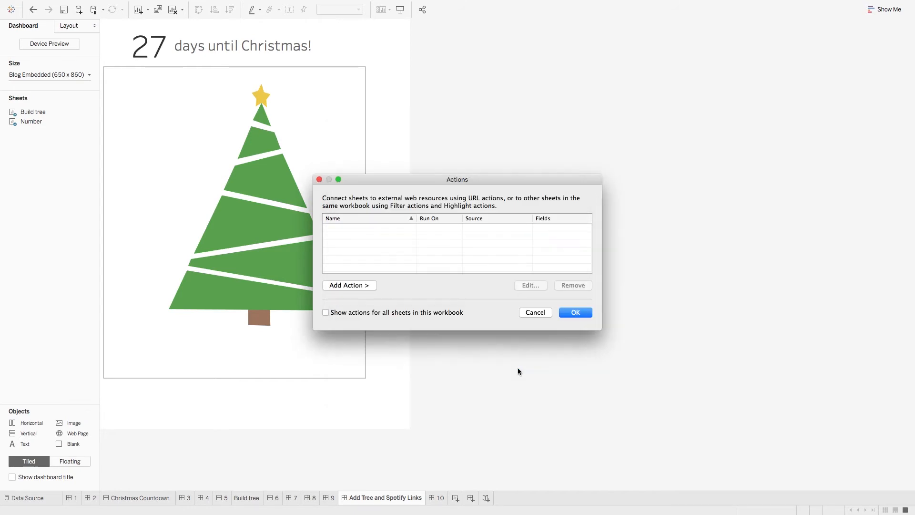
pyautogui.click(534, 313)
# Add the Spotify url field to the marks of the Build tree sheet and return to the Add Tree and Spotify Links dashboard
pyautogui.click(247, 498)
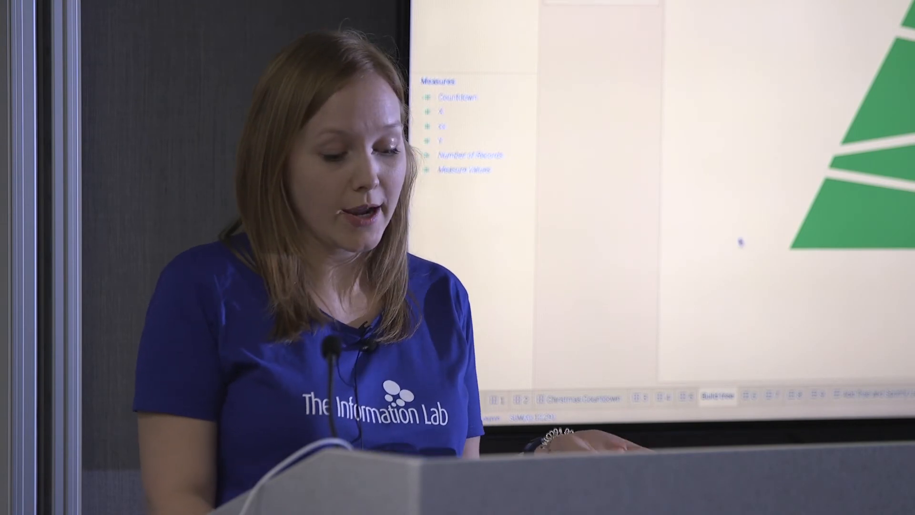
pyautogui.click(906, 398)
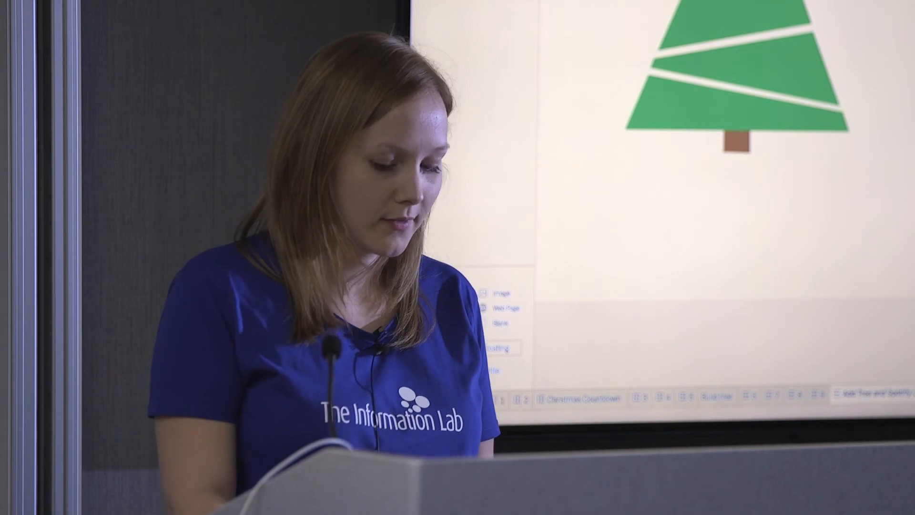
# Add a dashboard URL action that runs on Select from the Build tree sheet only and uses the Spotify url field as its URL
pyautogui.hotkey('ctrl', 'Up')
pyautogui.hotkey('ctrl', 'Up')
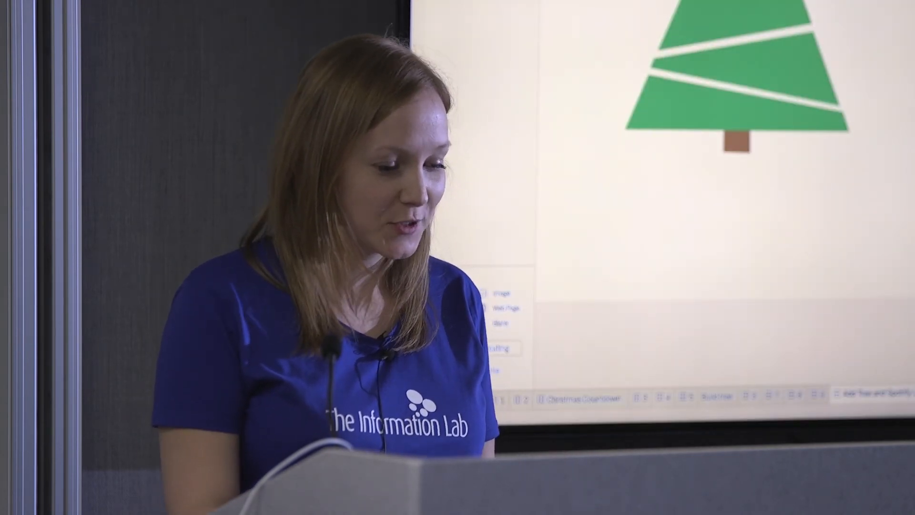
pyautogui.press('shift+super+d')
pyautogui.click(872, 98)
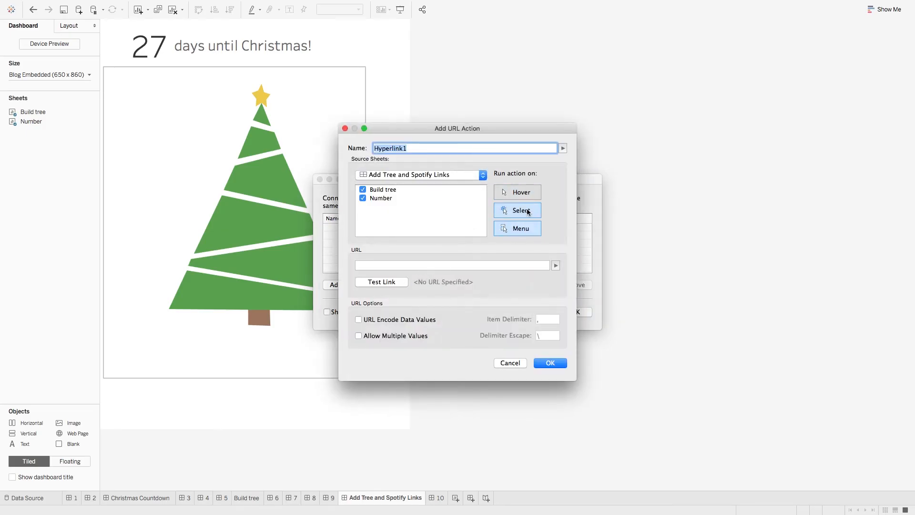
pyautogui.click(528, 212)
pyautogui.click(363, 198)
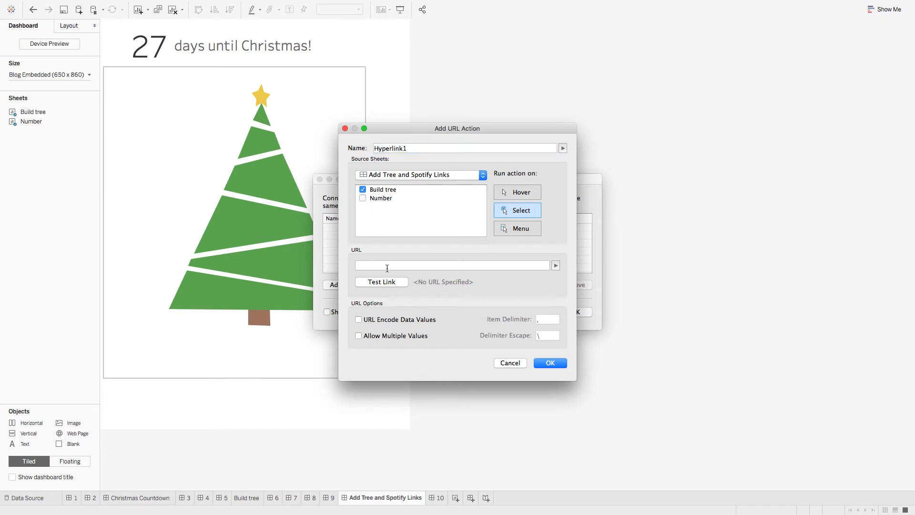
pyautogui.click(557, 265)
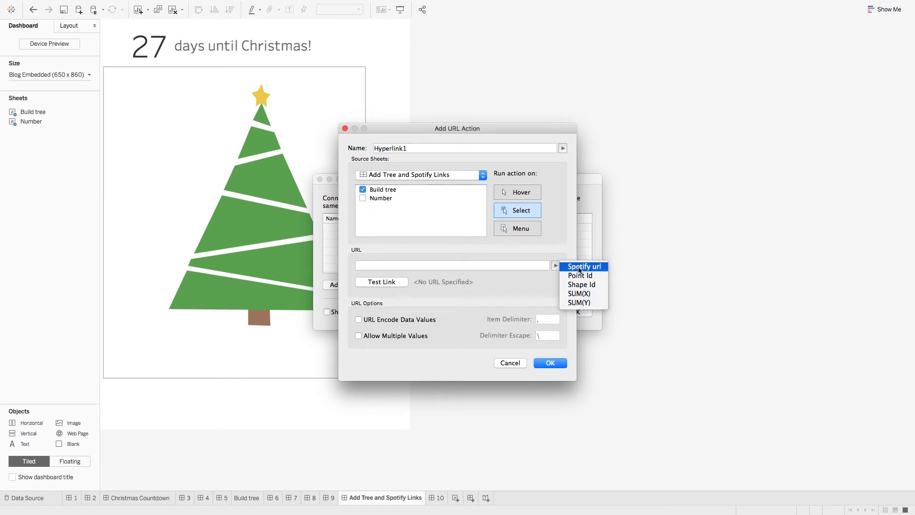
pyautogui.click(581, 268)
pyautogui.click(546, 364)
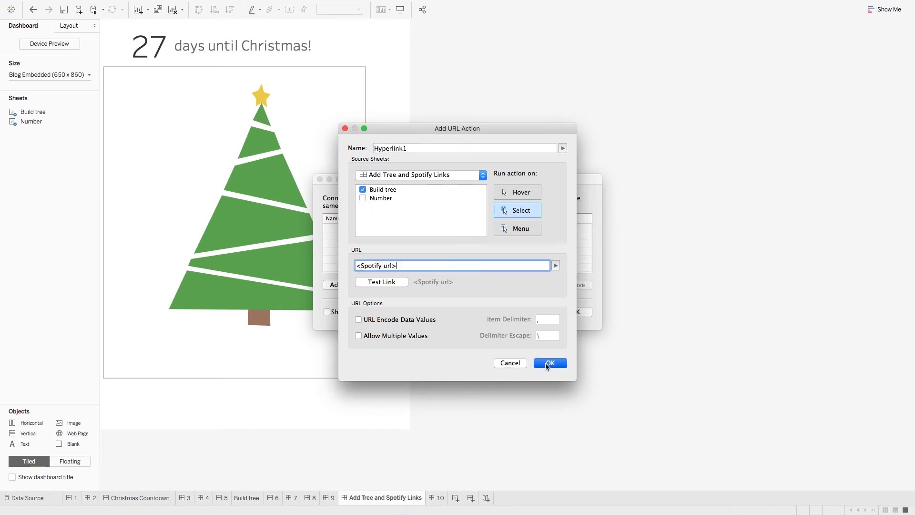
pyautogui.click(572, 314)
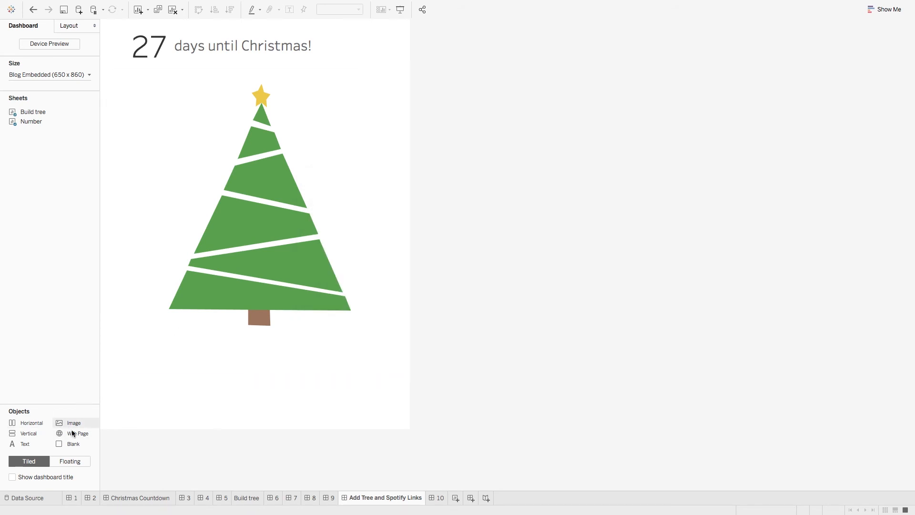
# Add a web page object without a preset URL beneath the tree on the dashboard
pyautogui.moveTo(73, 435); pyautogui.dragTo(175, 403)
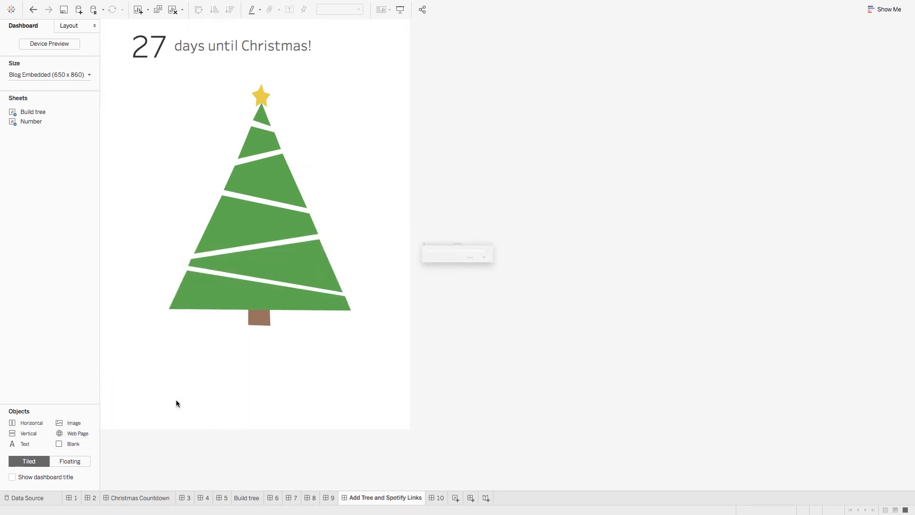
pyautogui.click(533, 268)
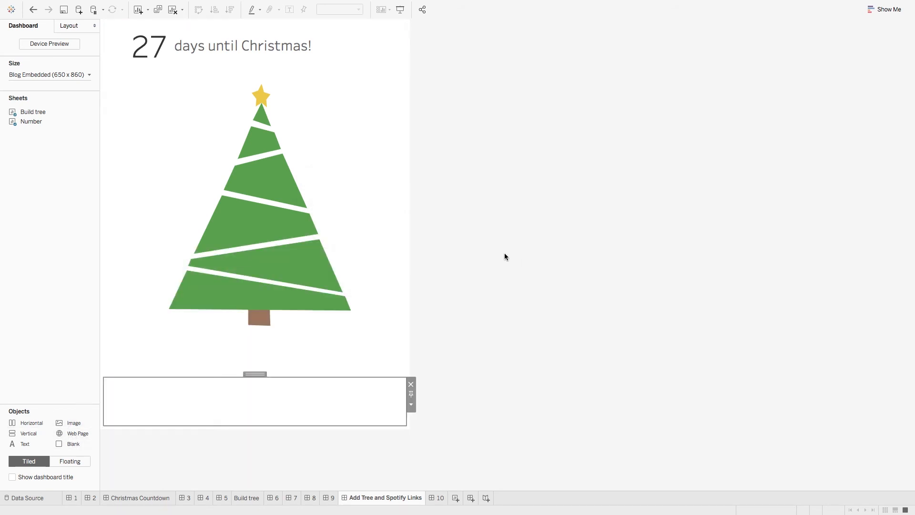
# Test the URL action by selecting different tree sections, and try playing the song loaded for the section with Shape Id 3
pyautogui.click(269, 143)
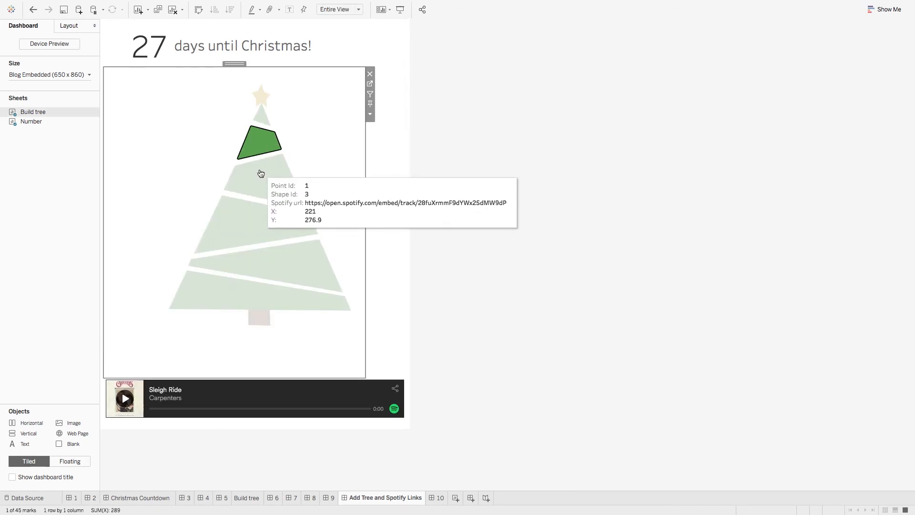
pyautogui.click(288, 177)
pyautogui.click(218, 252)
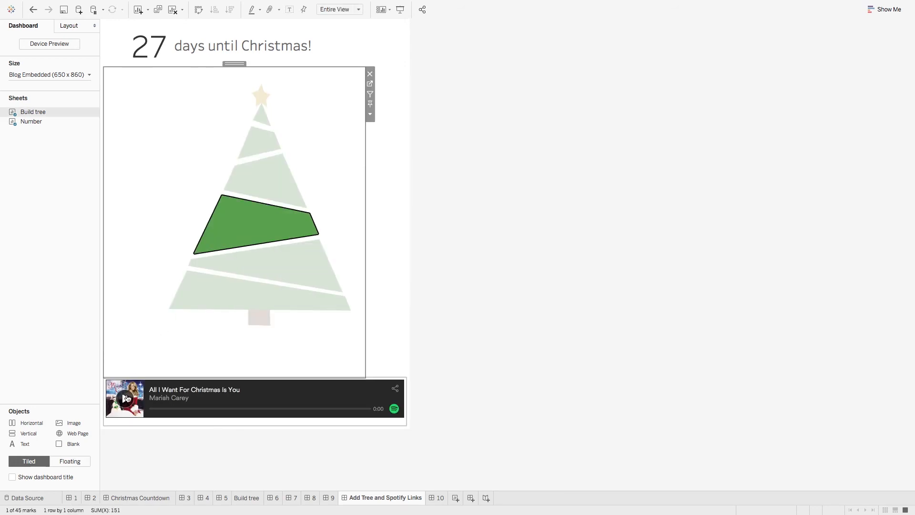
pyautogui.click(276, 270)
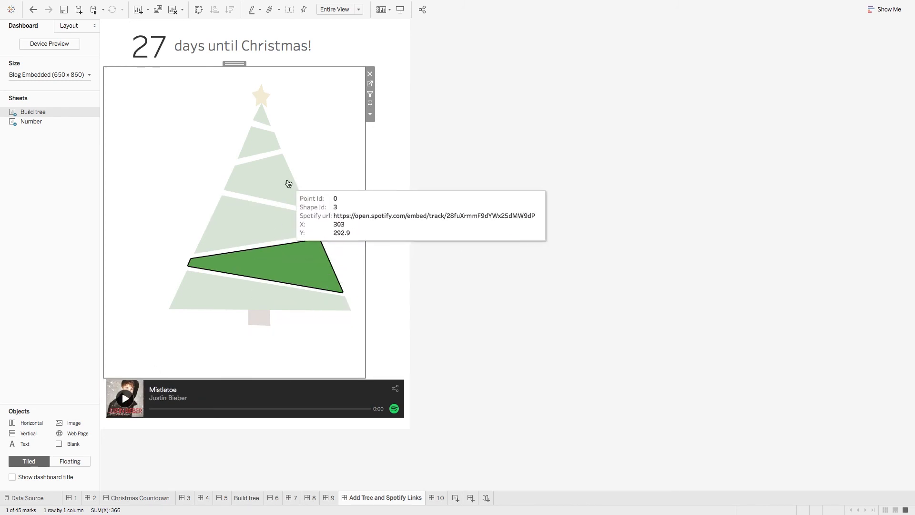
pyautogui.click(286, 182)
pyautogui.click(131, 404)
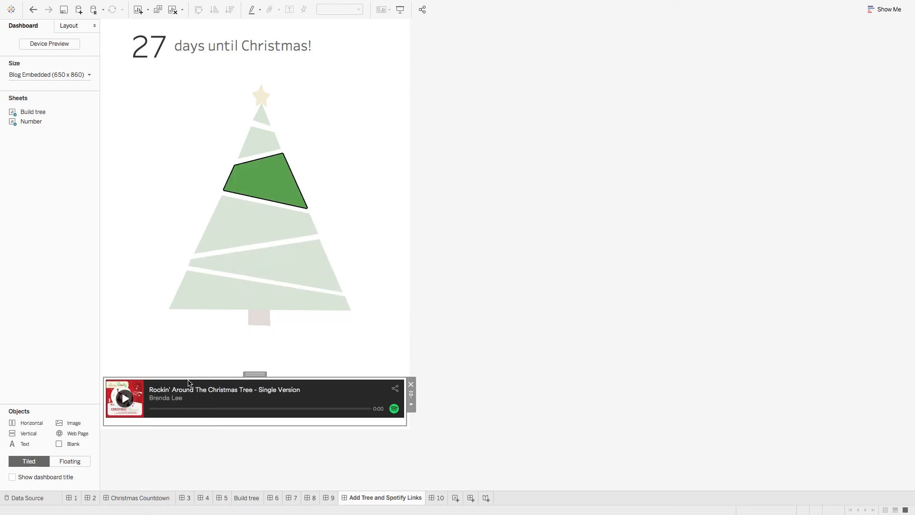